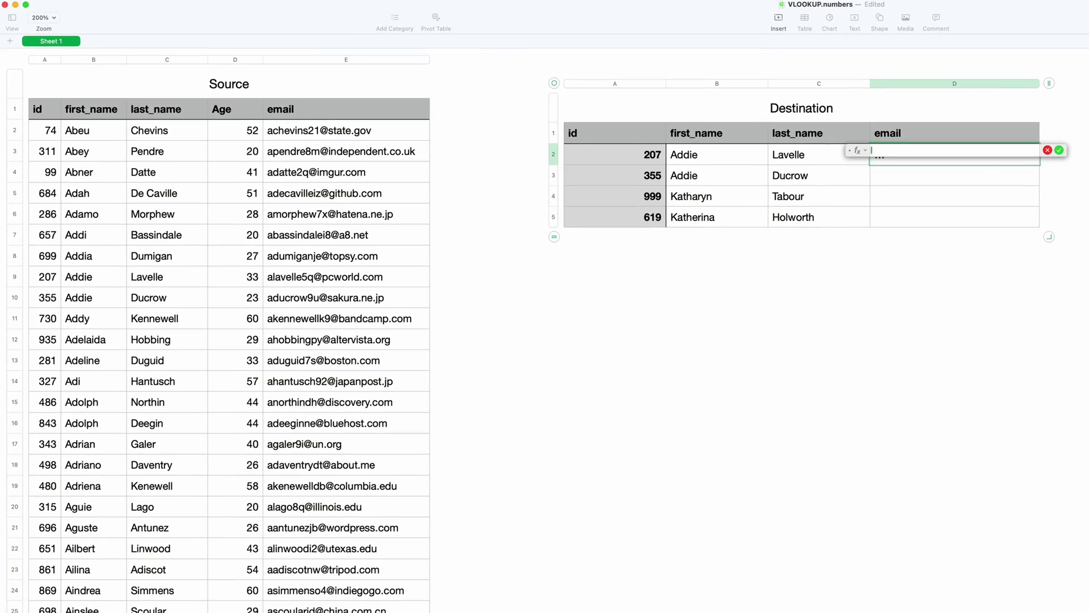
- Type XL in Destination cell D2 to begin an XLOOKUP formula
text(XLOOKUP)
- Accept the XLOOKUP suggestion so its placeholder arguments appear in D2
key(Return)
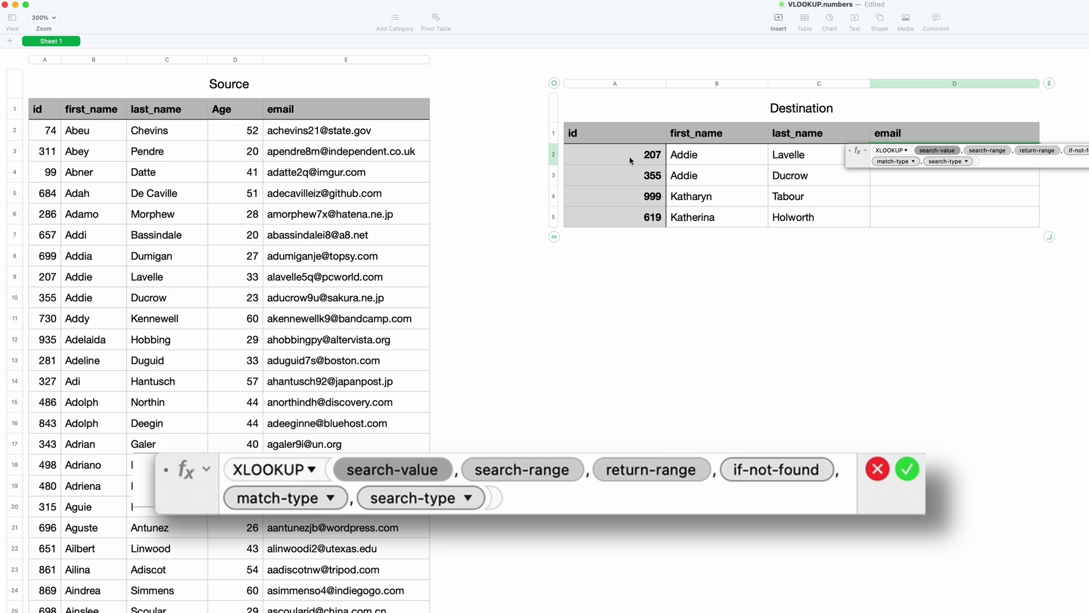
- Set XLOOKUP's search value to $A2, search range to Source::id, and return range to Source::email
click(631, 158)
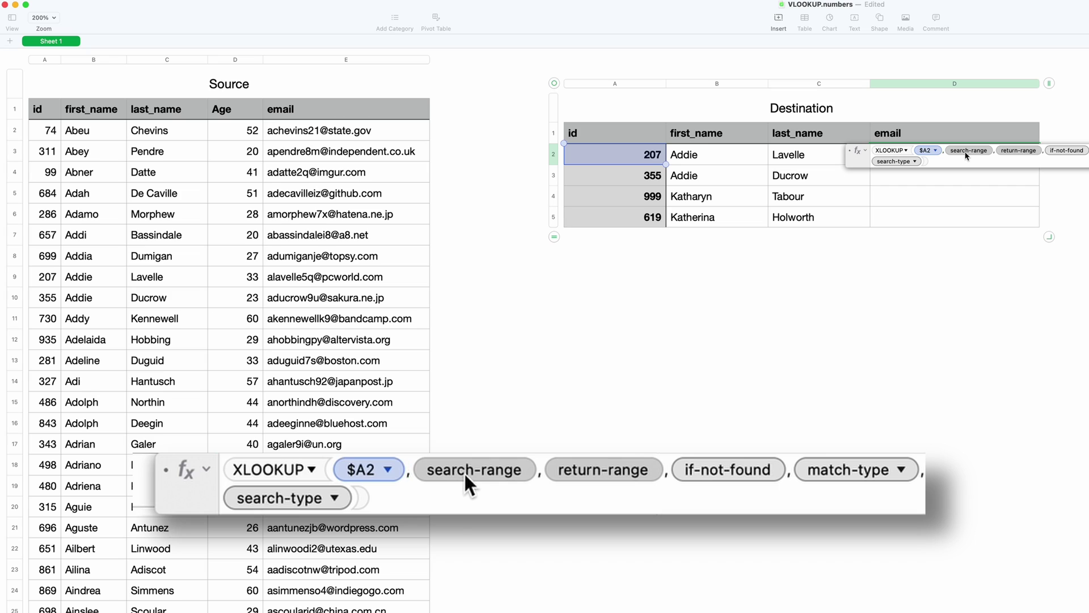
click(967, 152)
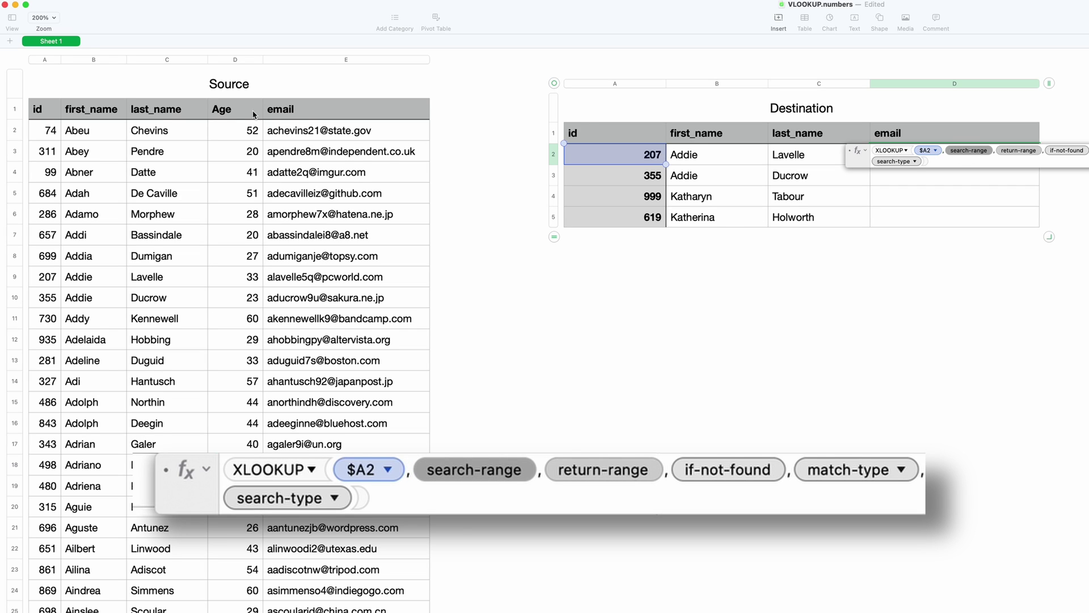
click(43, 59)
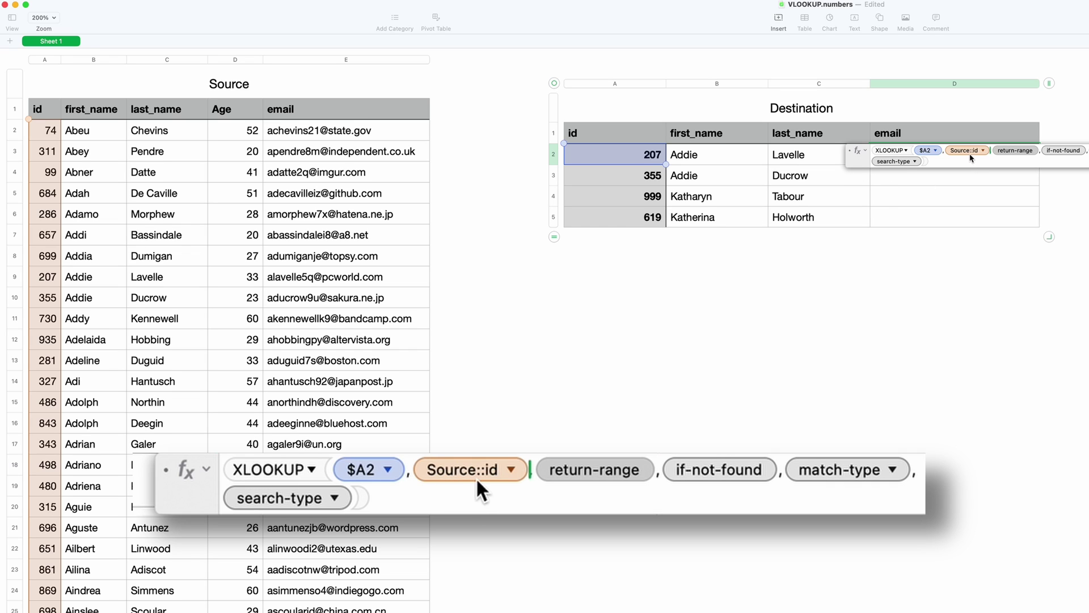
click(1020, 151)
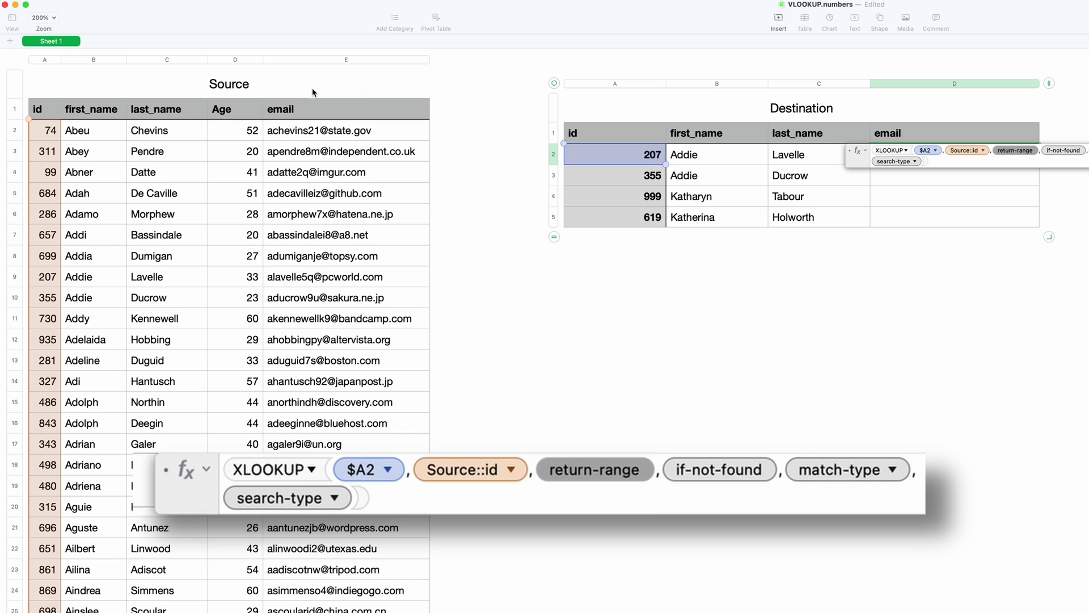
click(352, 63)
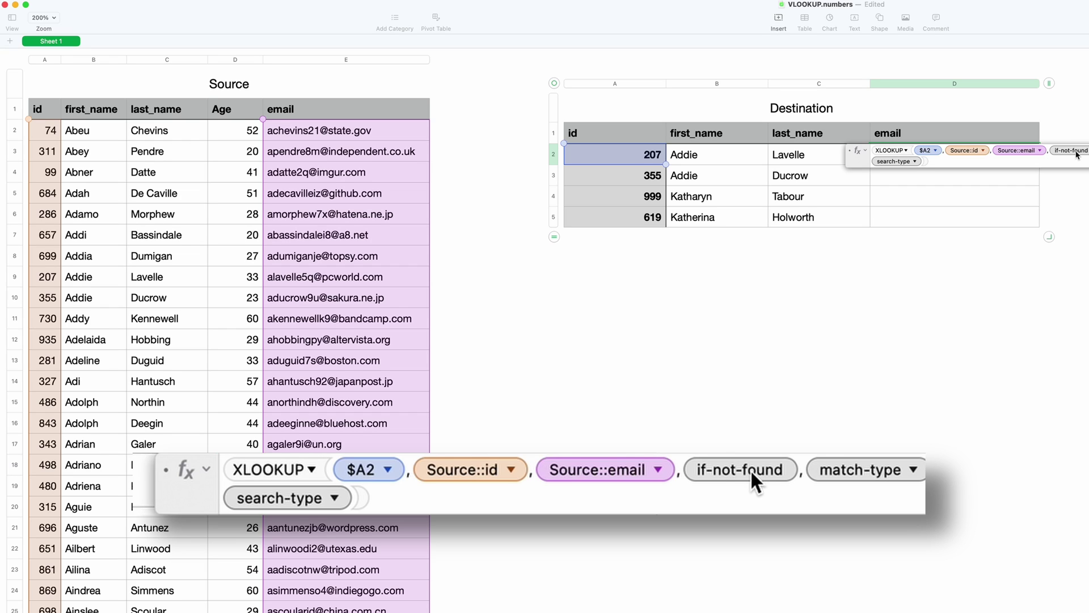
click(1076, 153)
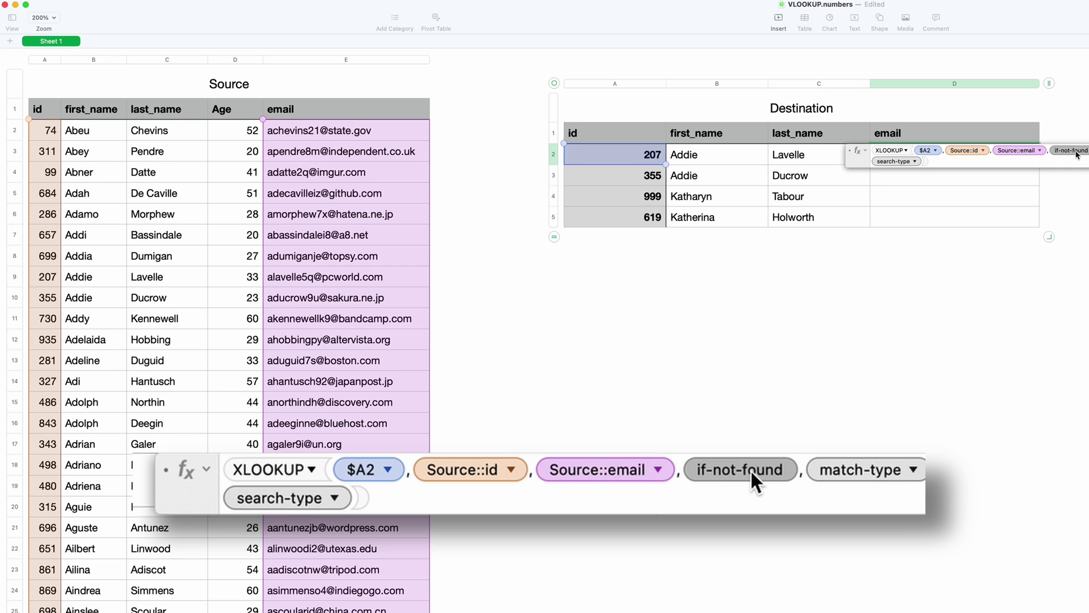
- Replace the if-not-found placeholder with "Not found" and set match type to exact match
key(BackSpace)
key(BackSpace)
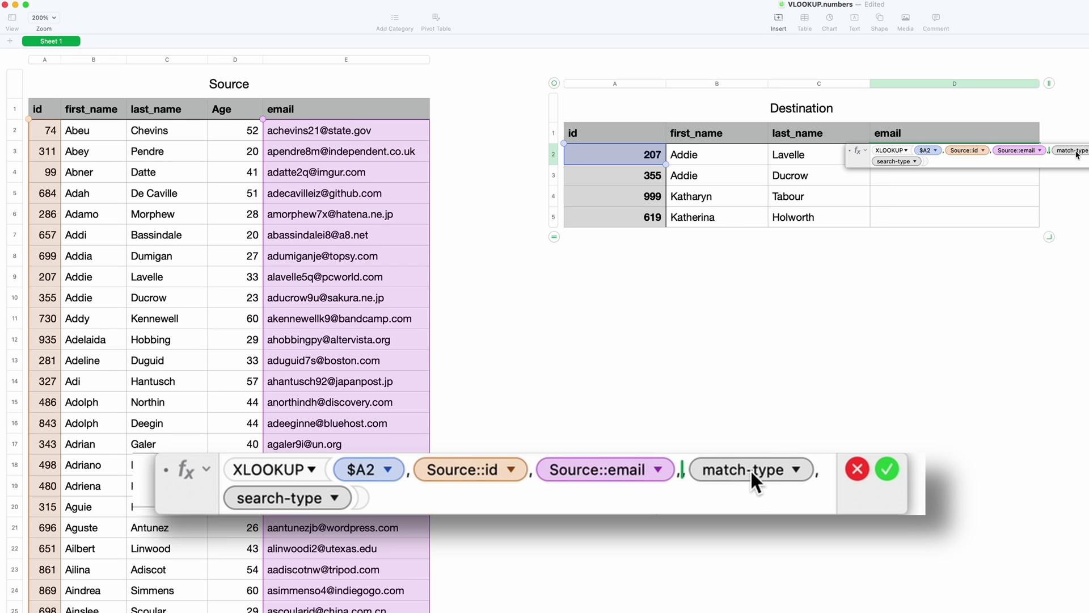
text("Not found)
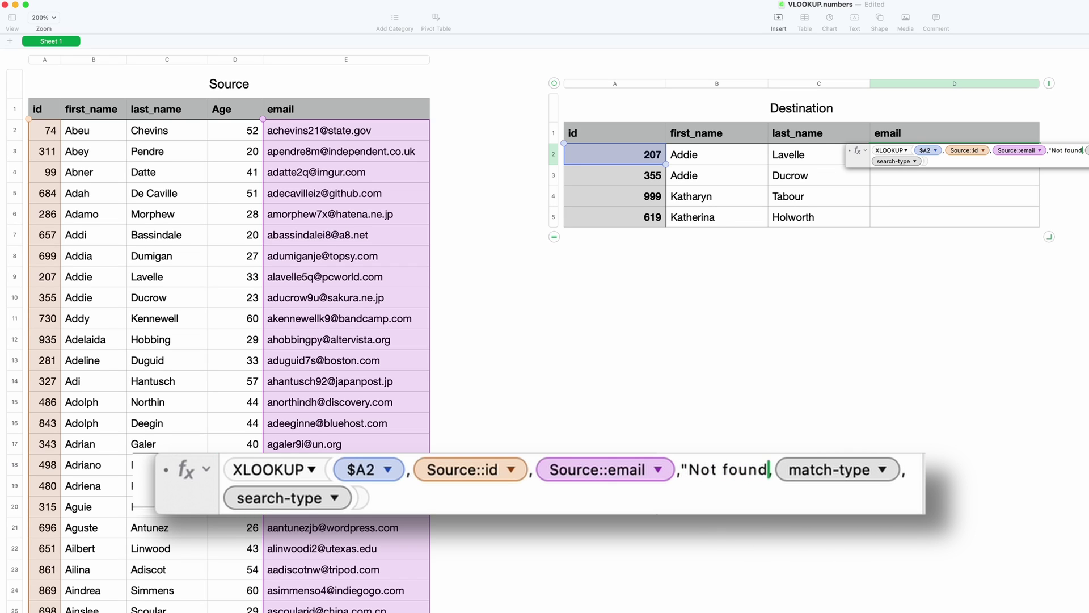
text(")
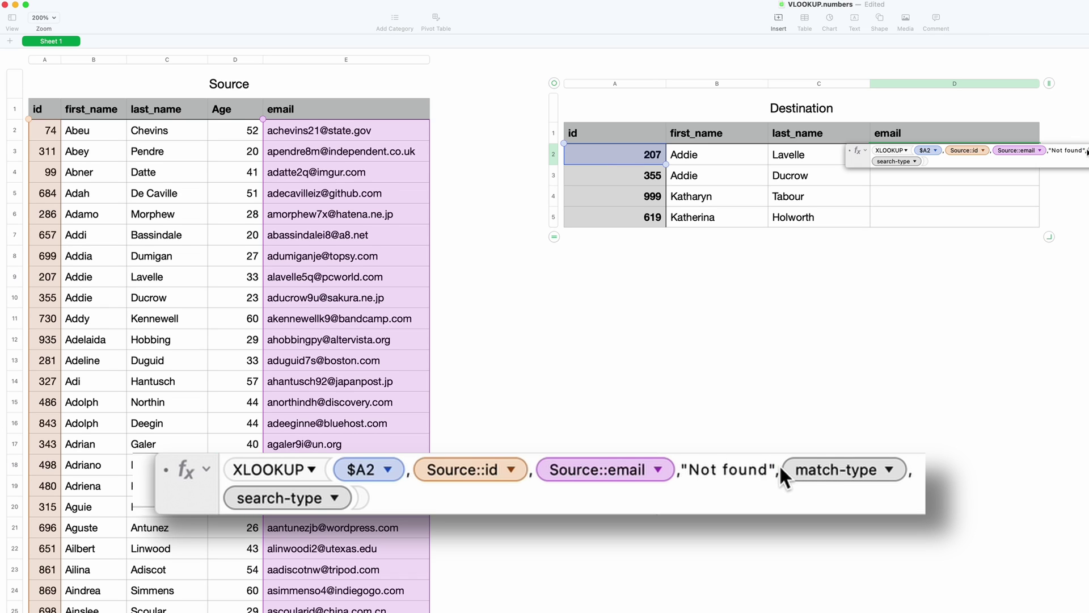
click(889, 469)
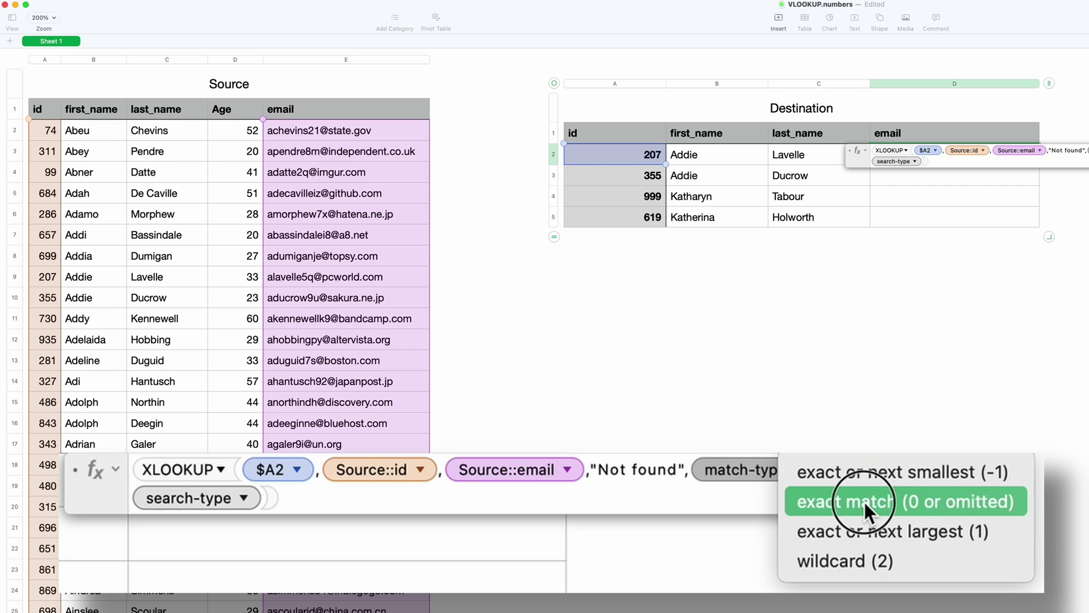
click(863, 500)
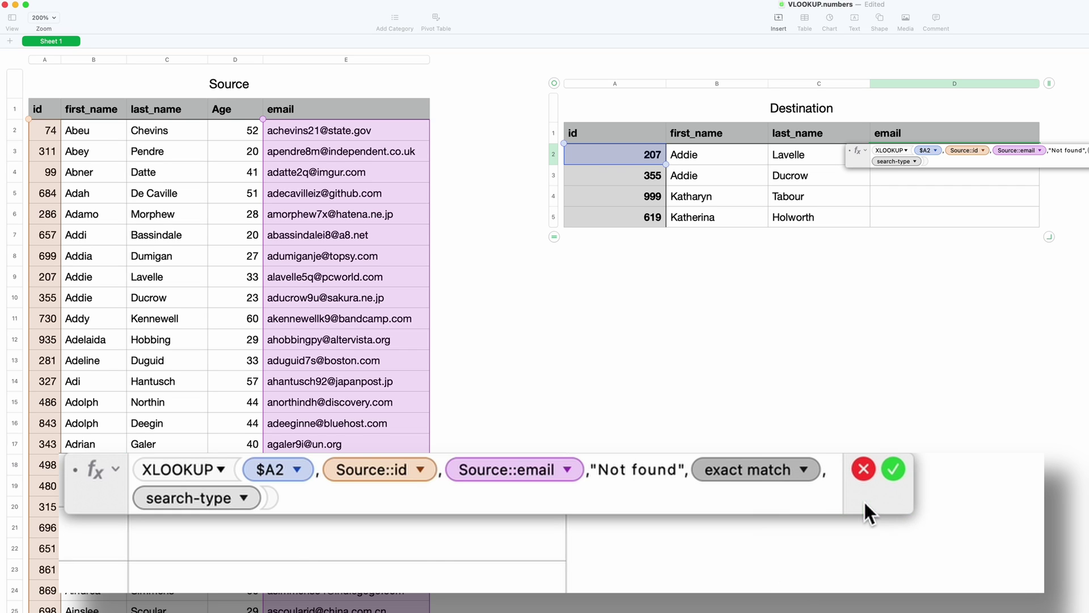
click(243, 497)
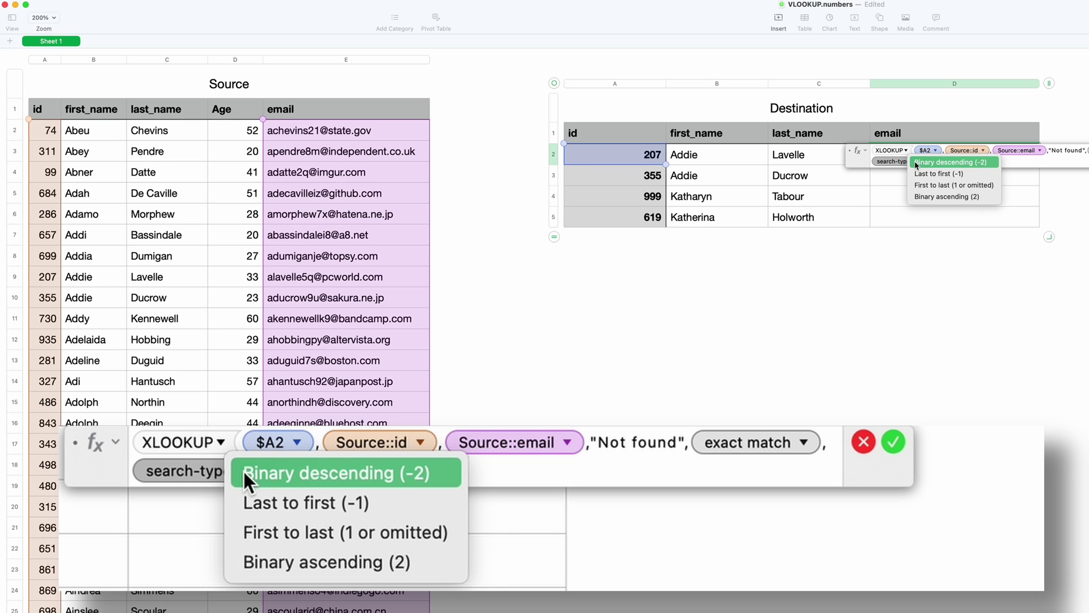
- Remove the search-type argument and trailing comma, then accept the formula showing id 207's email
key(Up)
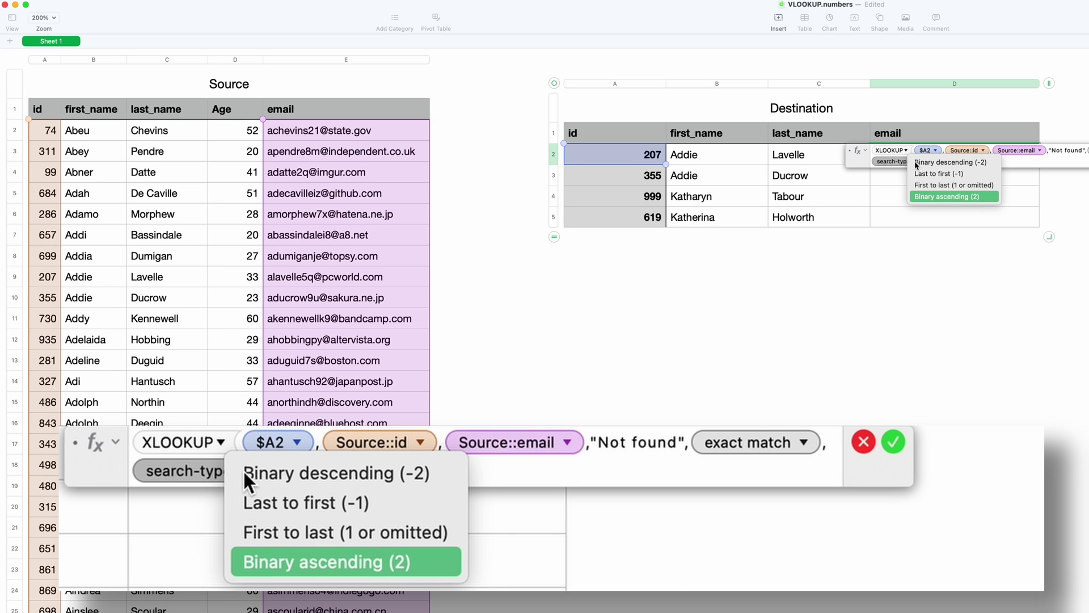
click(206, 467)
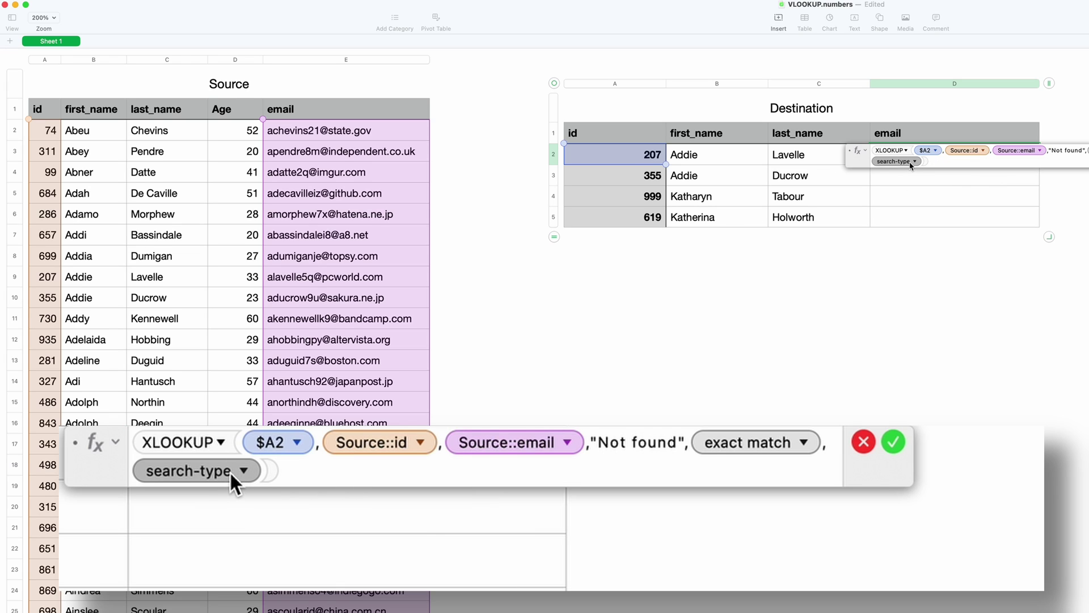
key(BackSpace)
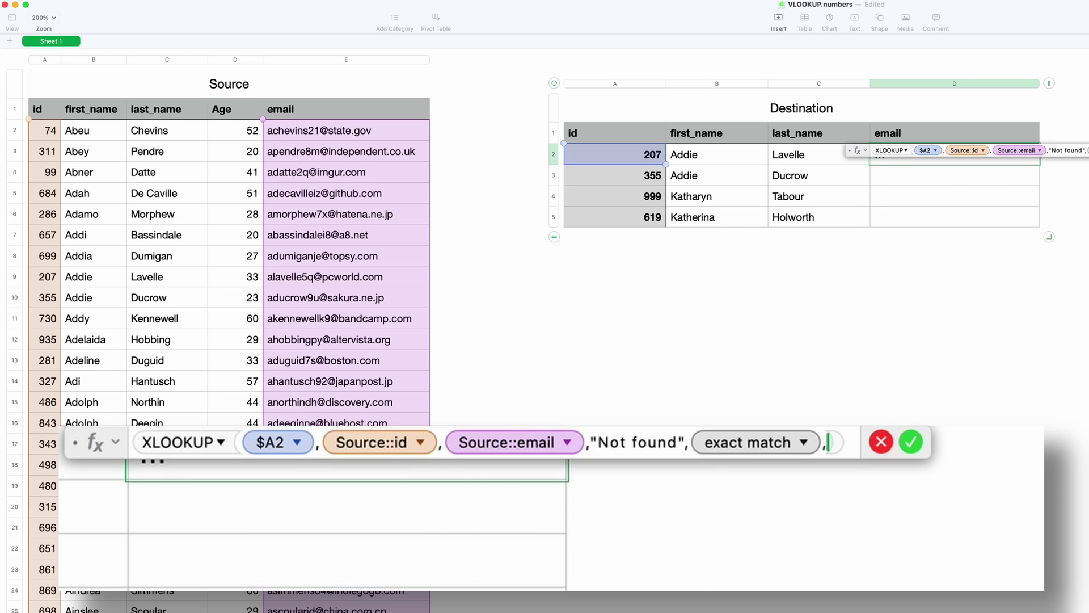
key(BackSpace)
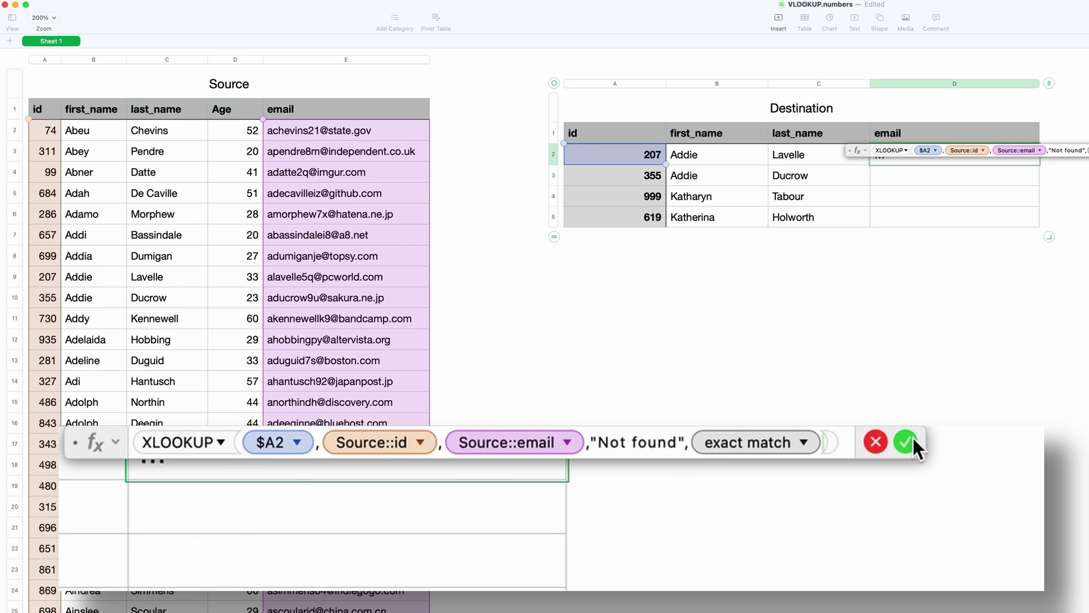
key(Return)
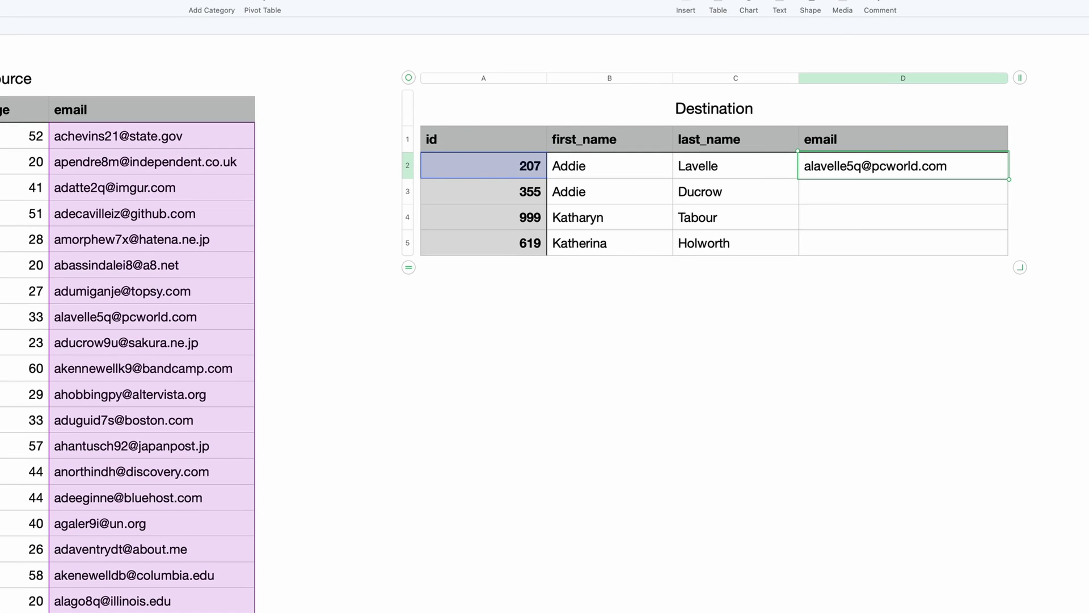
- Copy the D2 lookup formula down through D5 and check the result for id 999
double_click(919, 171)
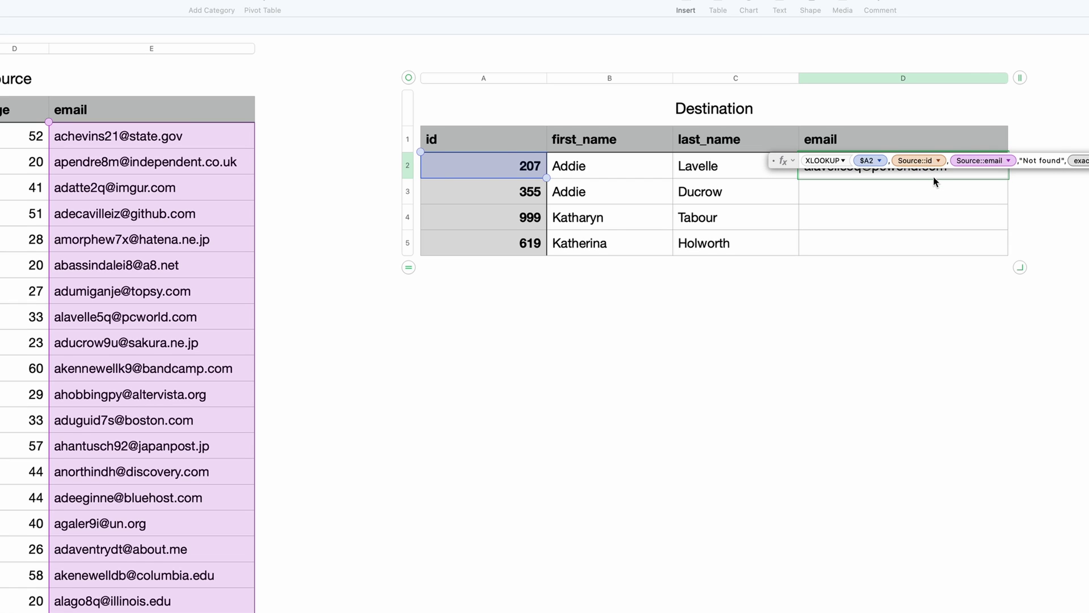
key(Return)
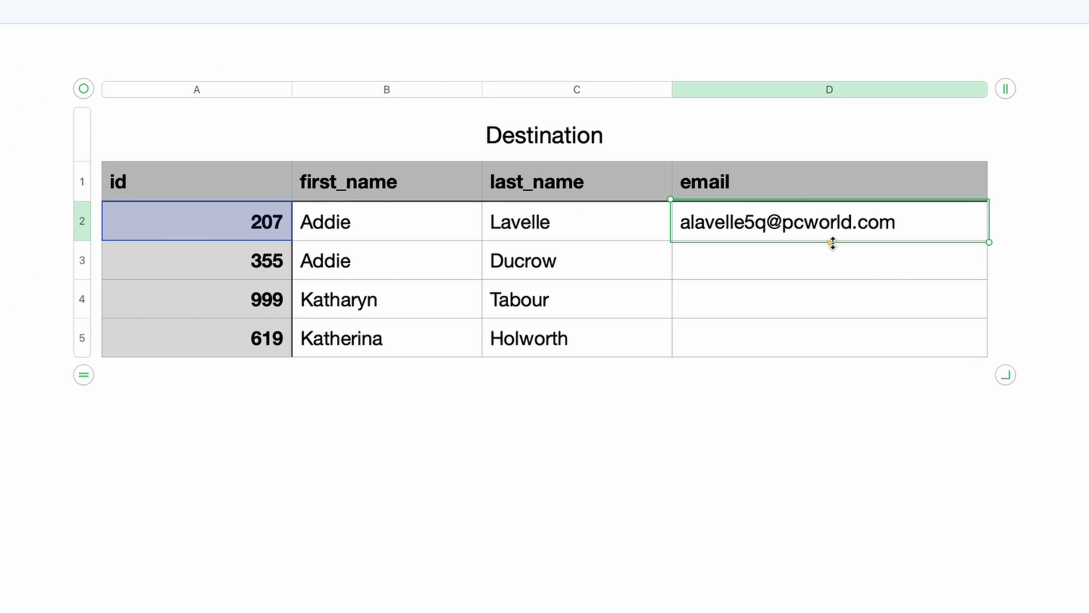
drag(832, 243, 827, 342)
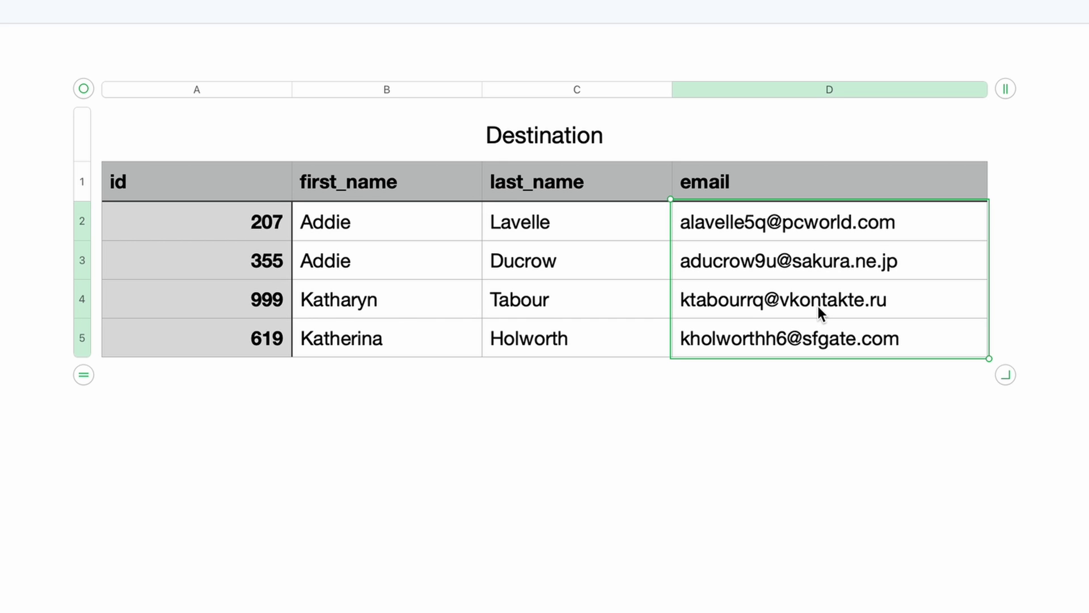
click(818, 305)
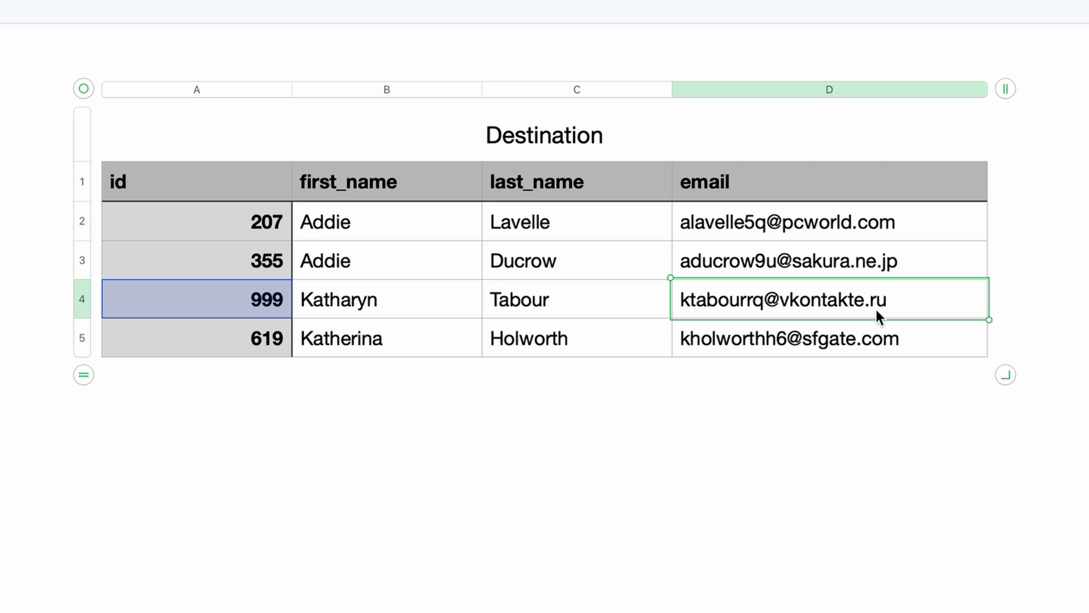
click(246, 309)
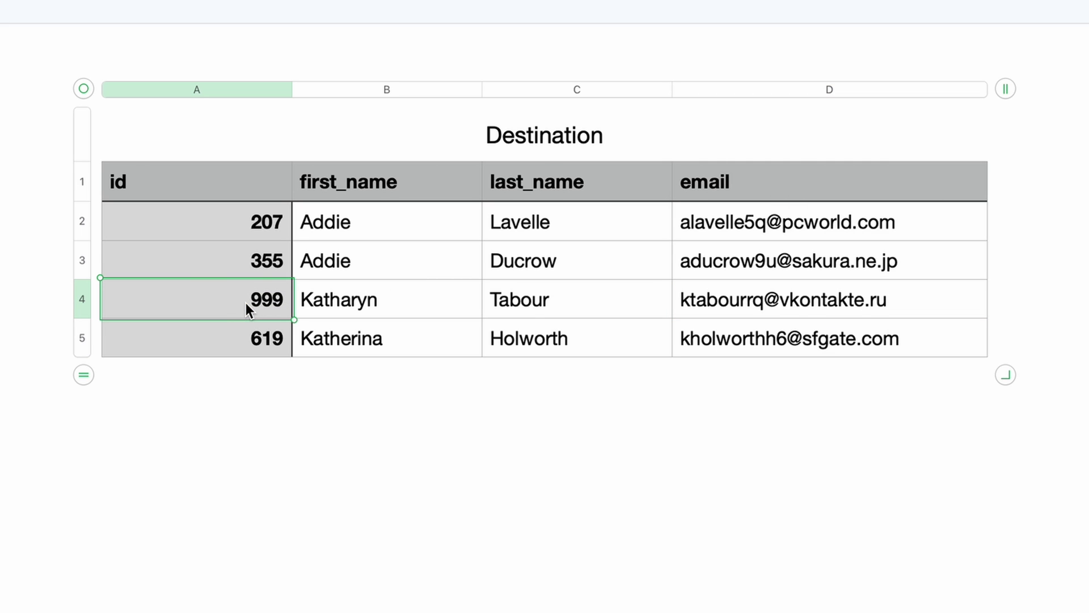
- Delete Source id 355 to see Destination show Not found, then undo the deletion
click(248, 260)
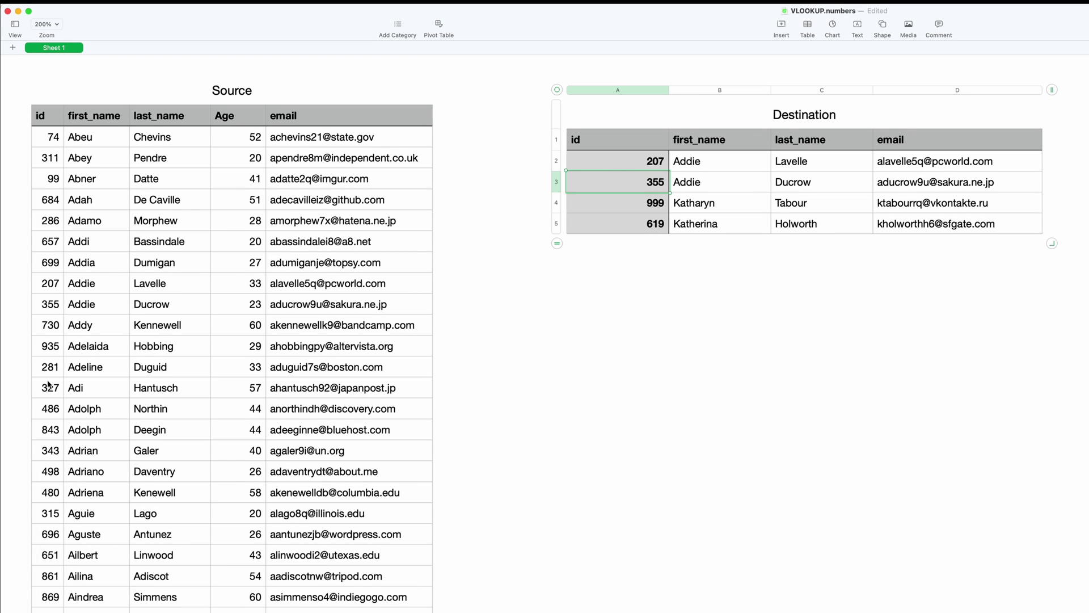
click(54, 312)
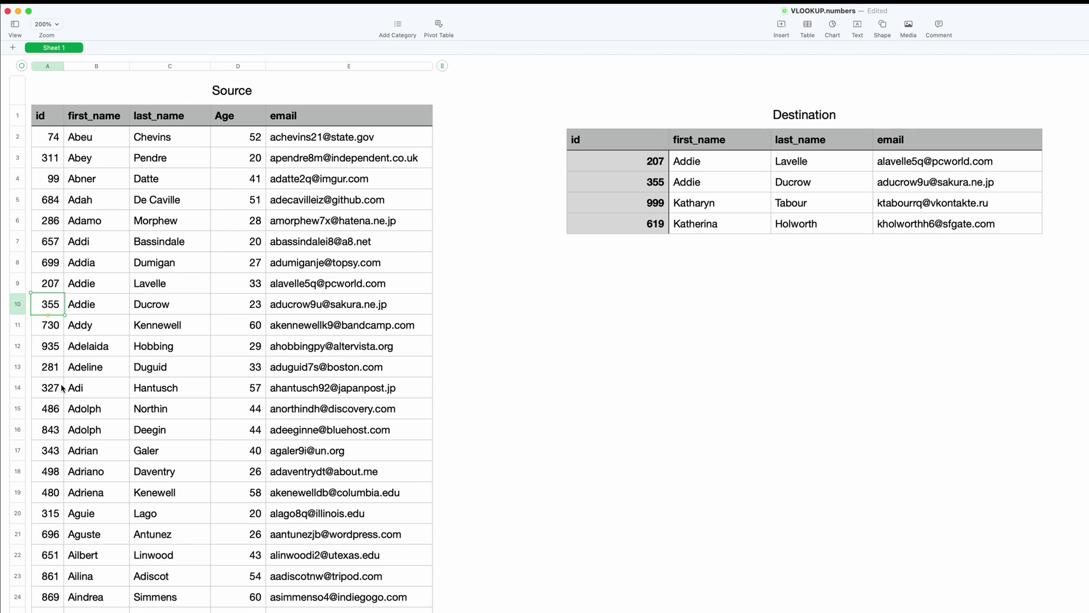
key(BackSpace)
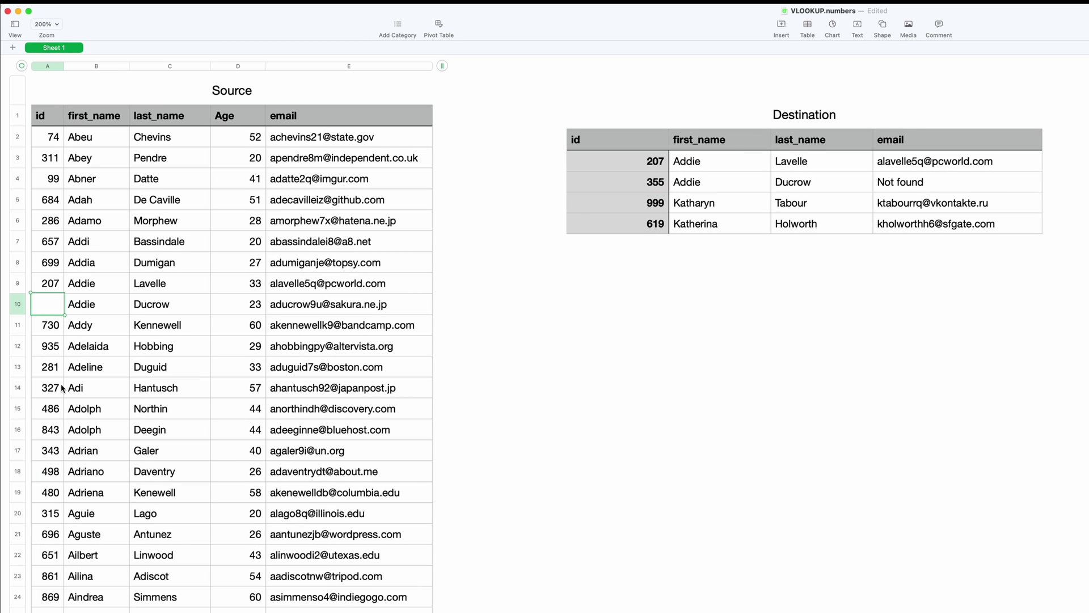
click(903, 188)
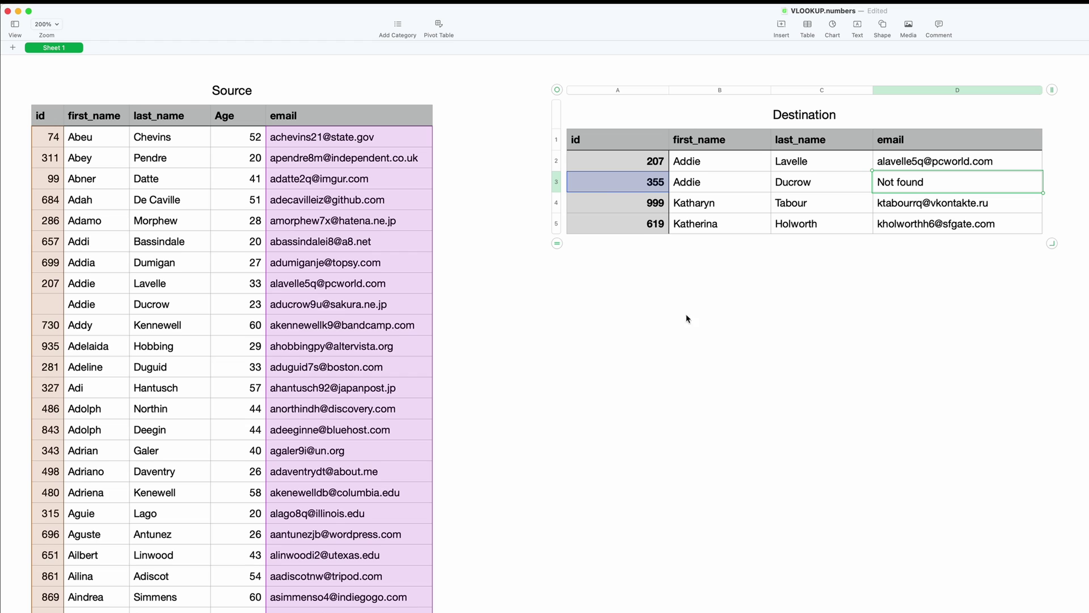
key(super+z)
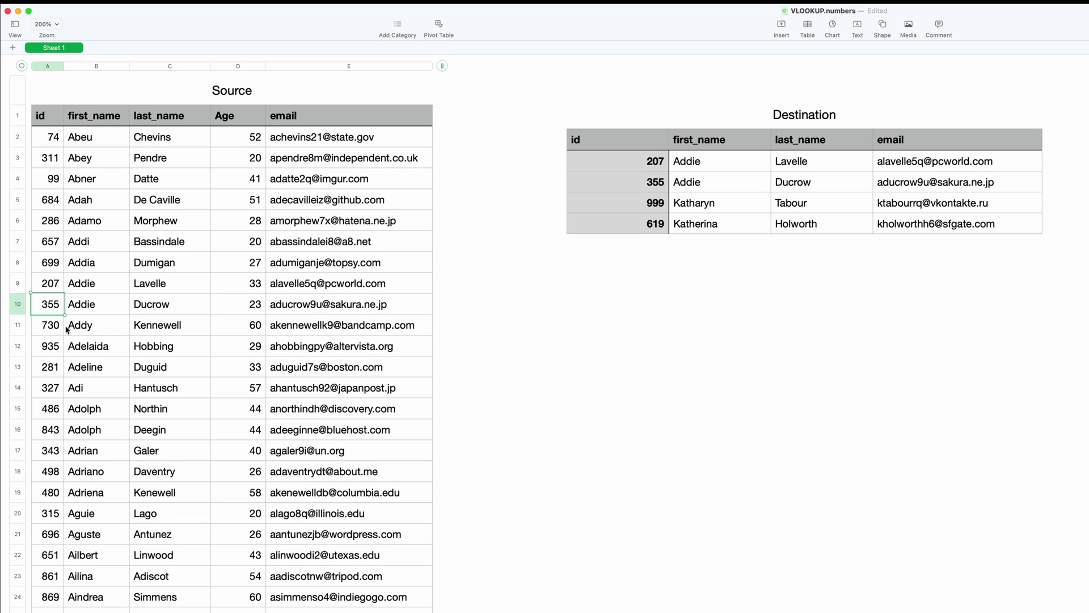
- Change Source A11's id from 730 to 355, creating a duplicate id
click(62, 328)
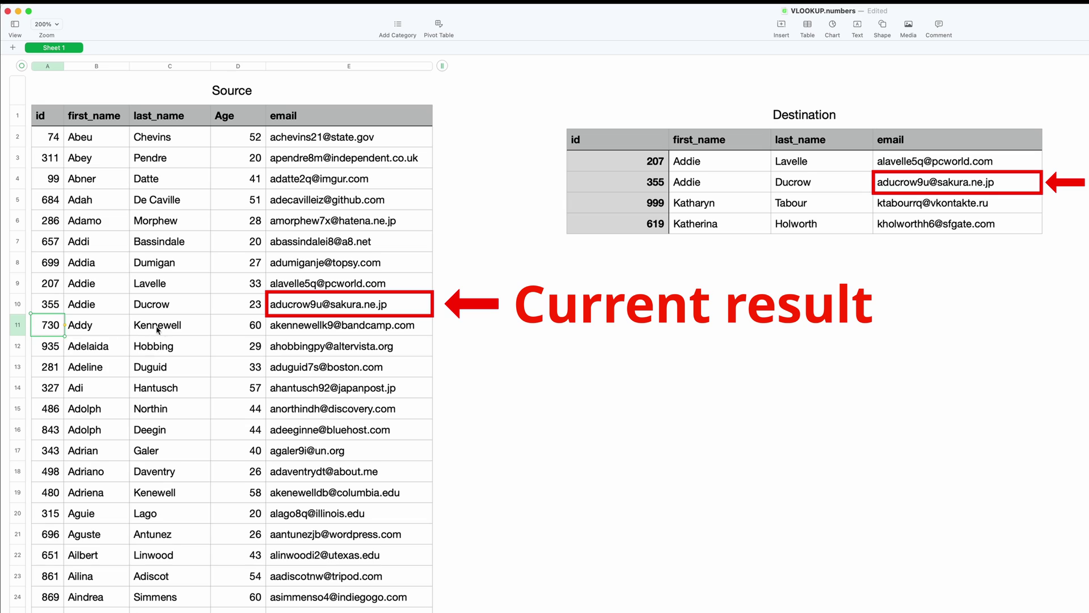
text(355)
key(Return)
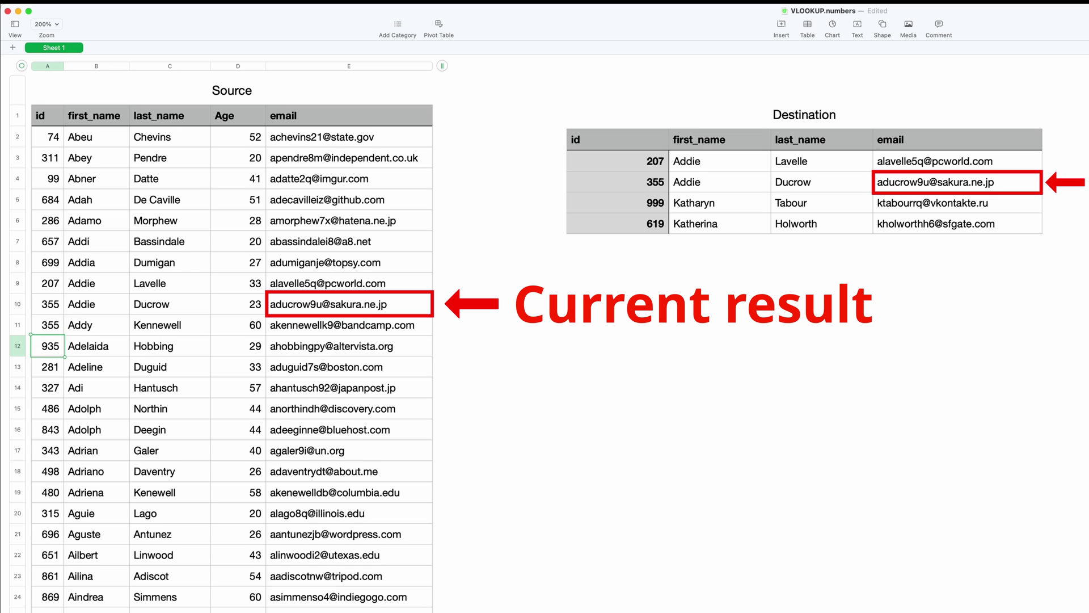
- Add a Last to first (-1) search type to the id 355 lookup formula in D3
click(723, 187)
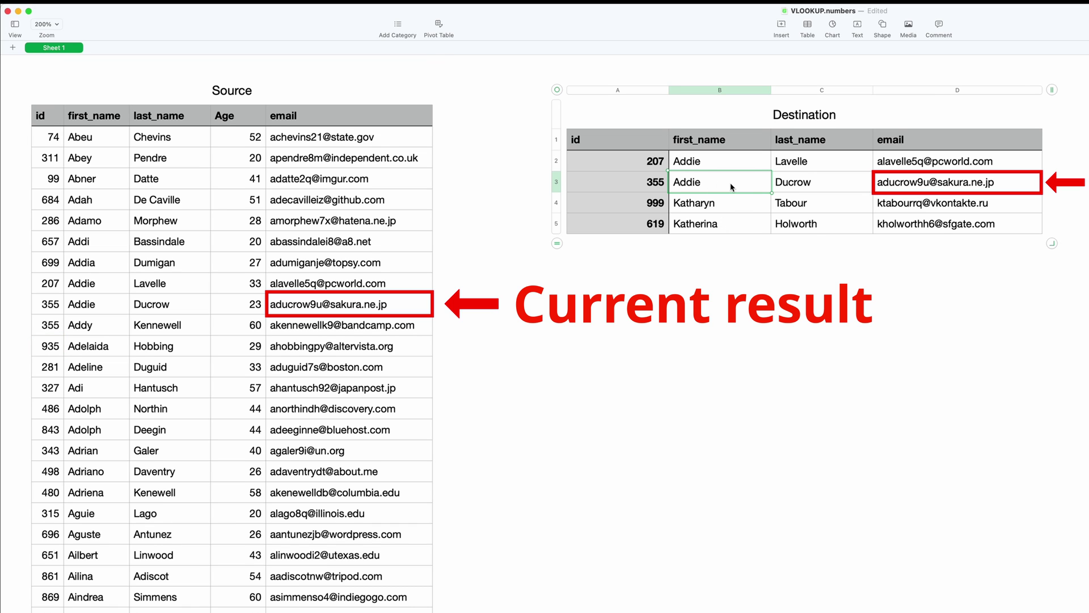
double_click(928, 188)
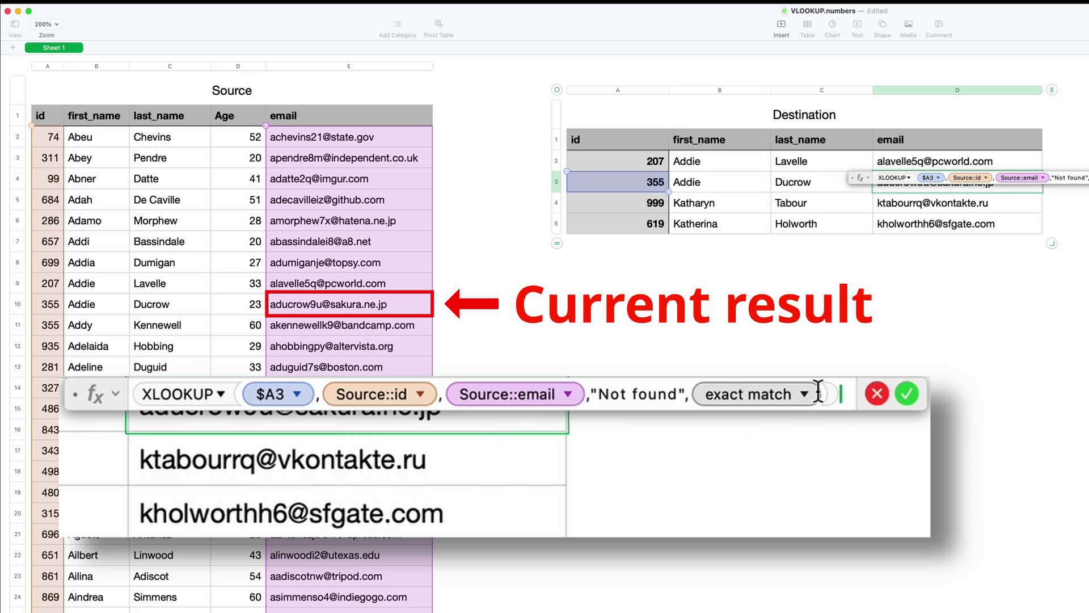
text(, search-type)
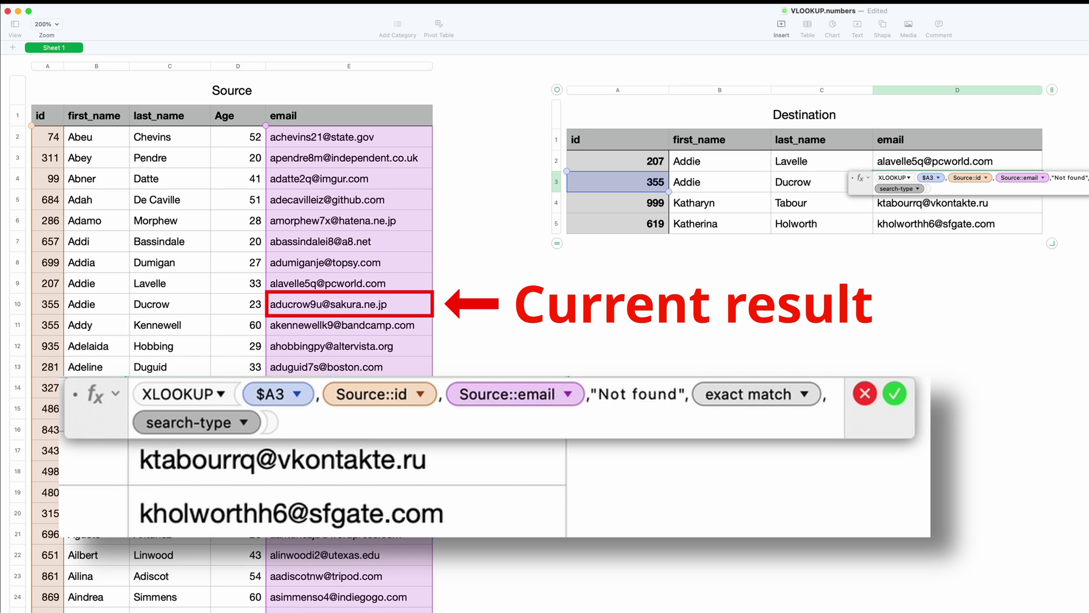
click(919, 189)
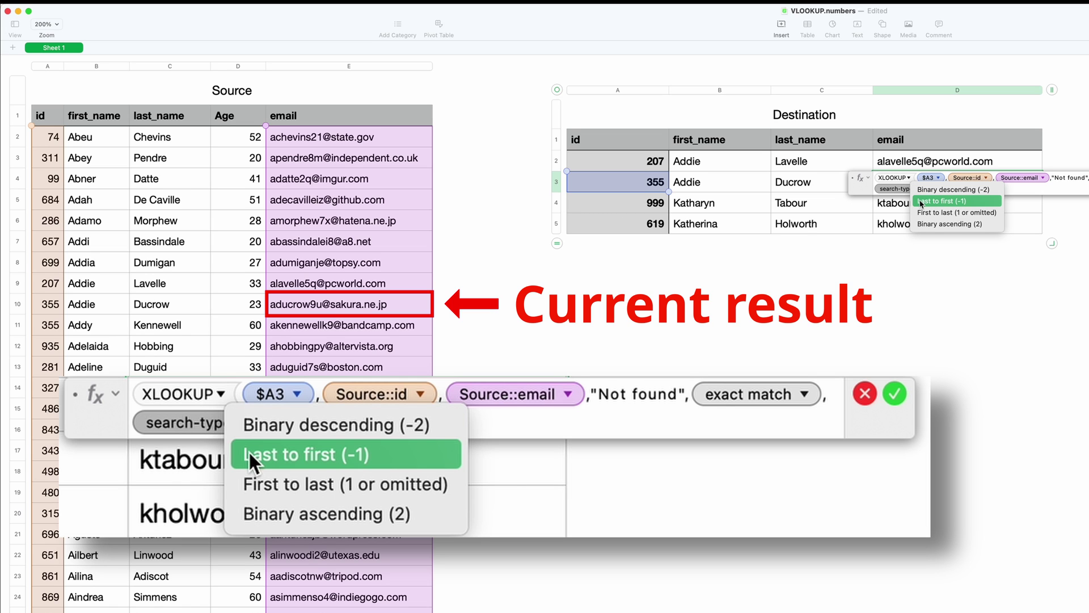
click(921, 203)
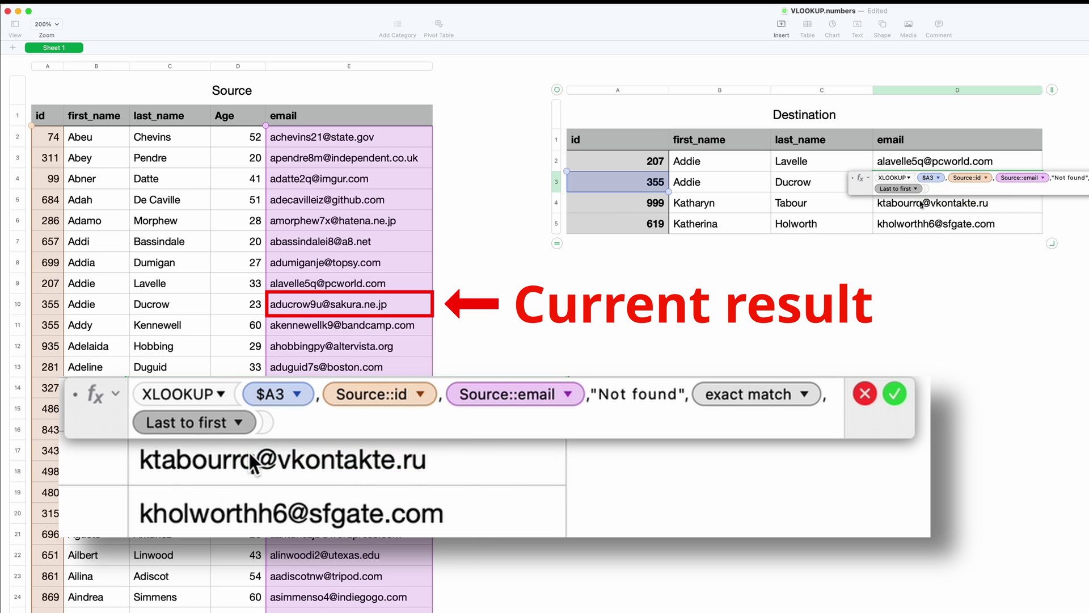
key(Return)
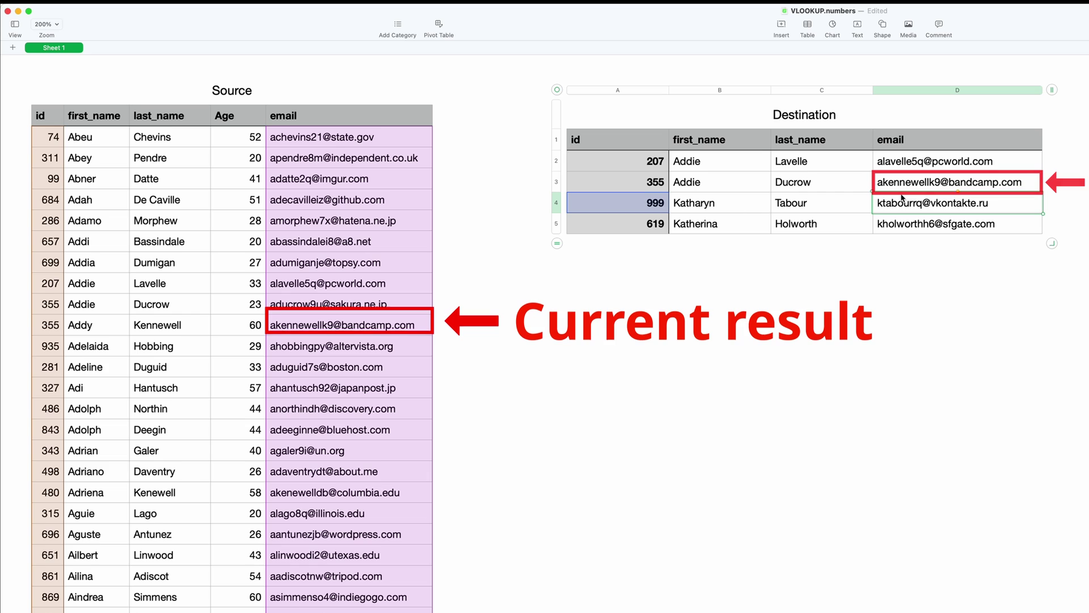